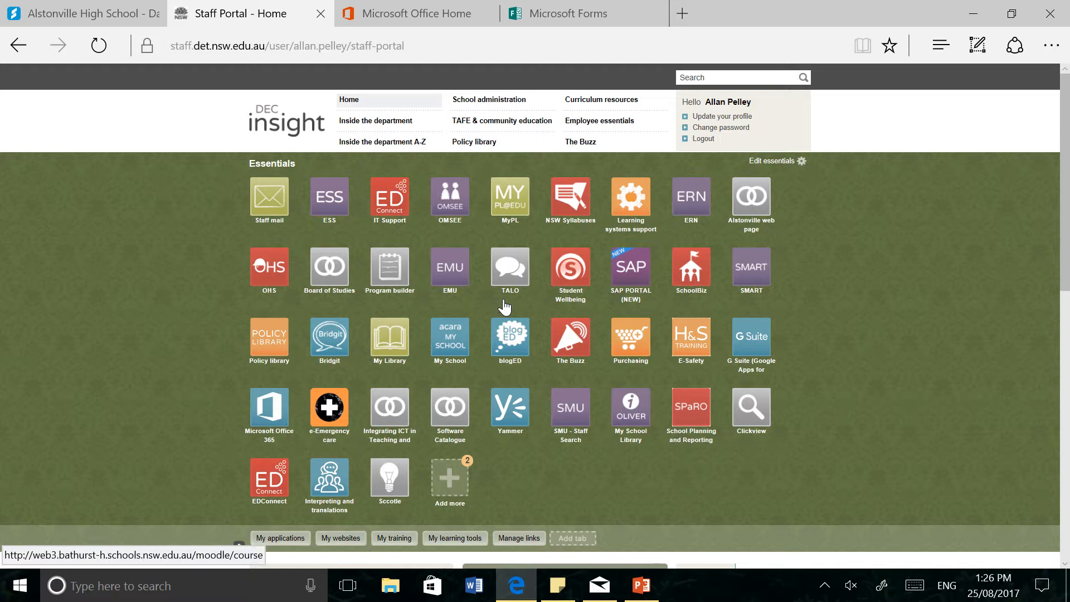
# - Open Microsoft Forms through Microsoft Office 365, close the spare Forms tab, and open the "Year 10 Mid Term Test 2" quiz
pyautogui.click(277, 409)
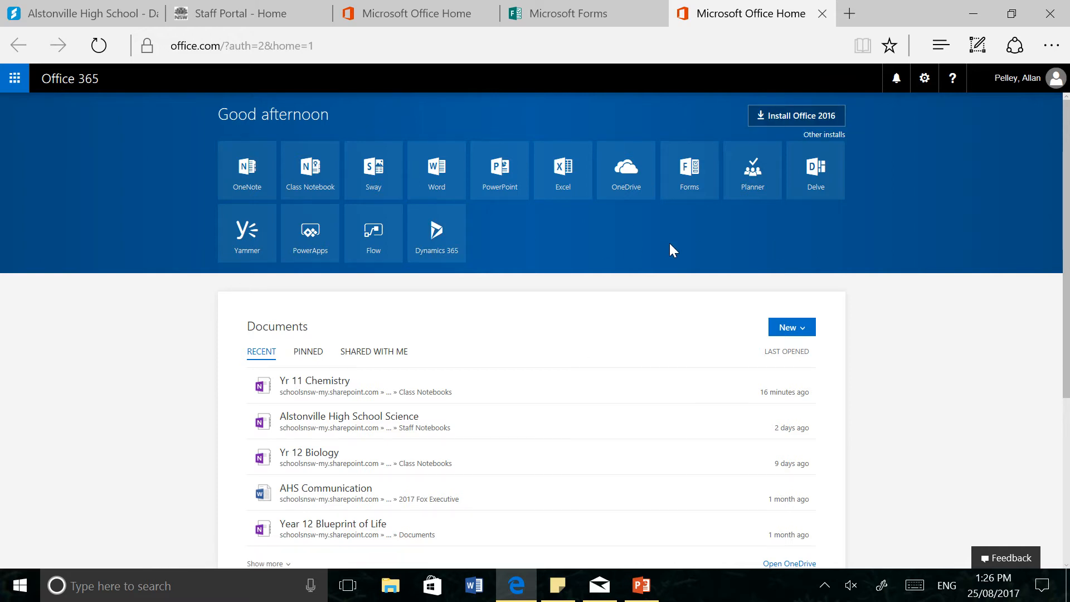
pyautogui.click(687, 173)
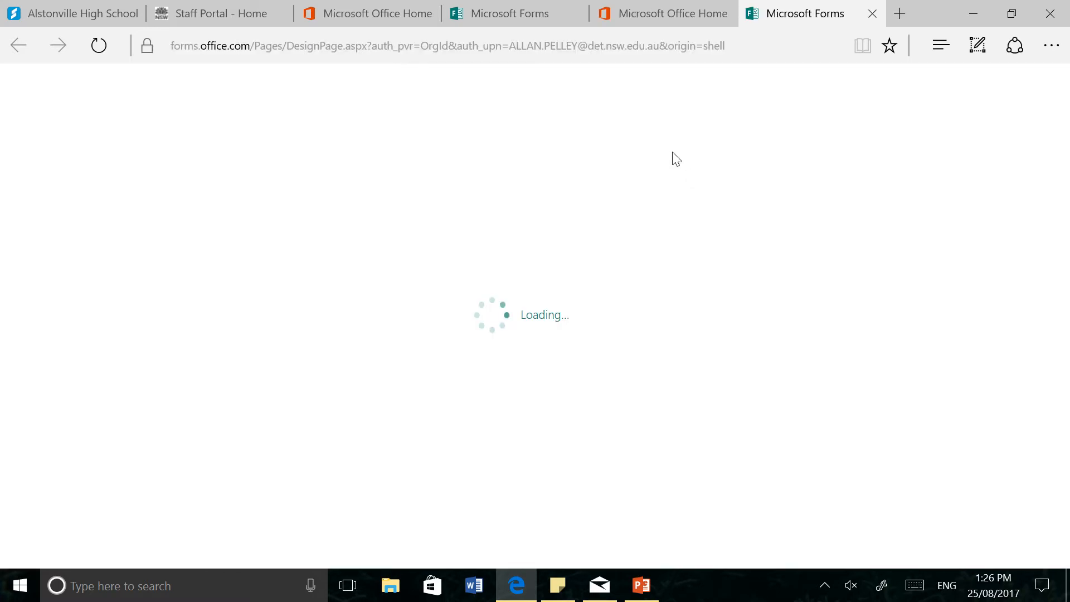
pyautogui.click(575, 13)
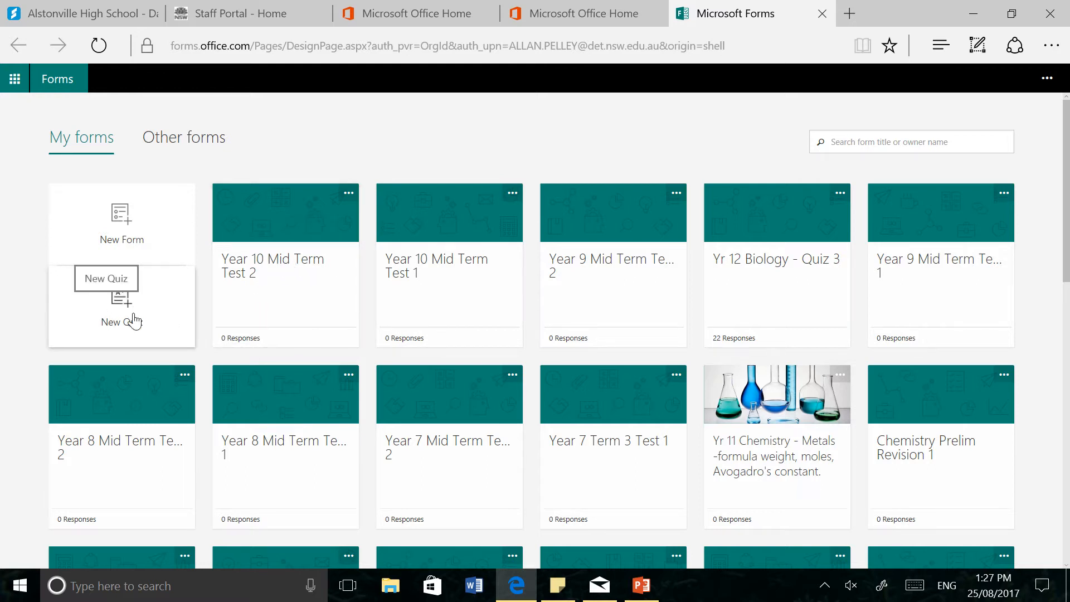
pyautogui.scroll(-1, 136, 319)
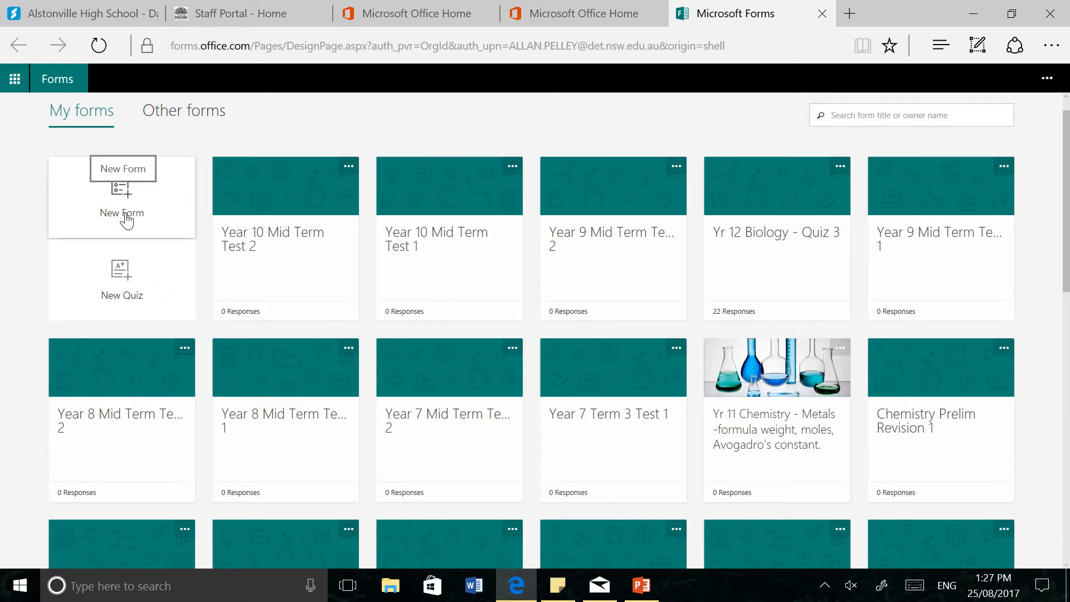
pyautogui.click(299, 239)
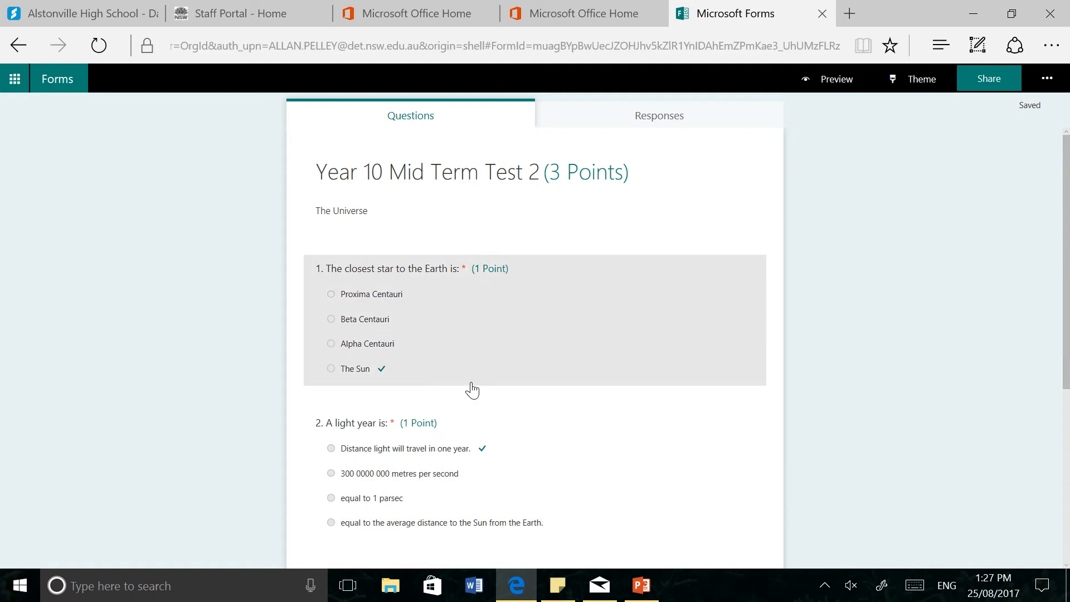
# - Insert the "parallax" image from the local Pictures folder into question 3, "The diagram shows:"
pyautogui.scroll(-2, 472, 390)
pyautogui.scroll(-2, 473, 389)
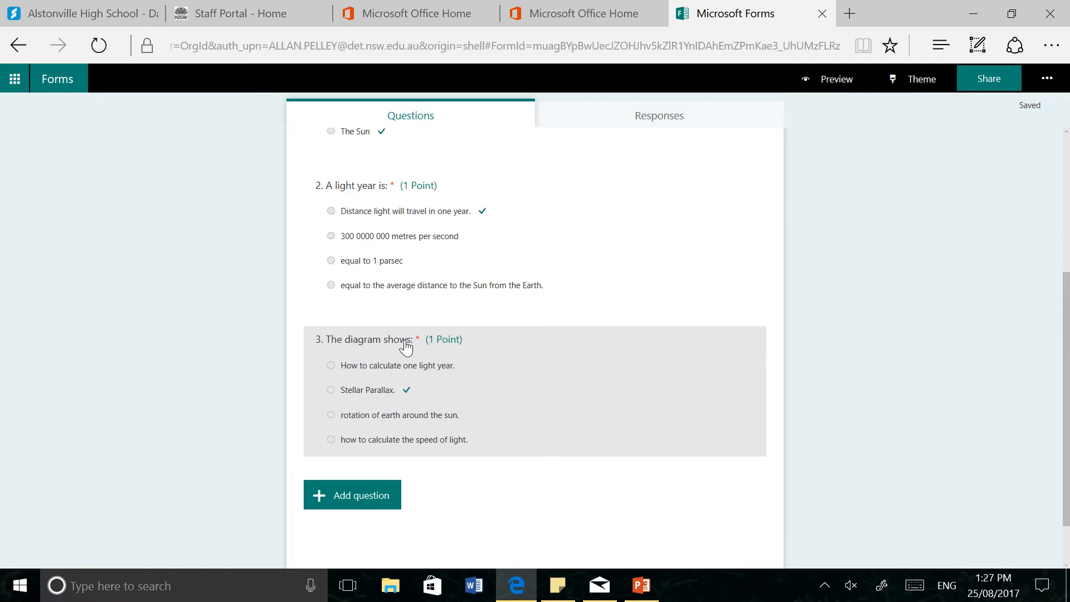
pyautogui.click(372, 341)
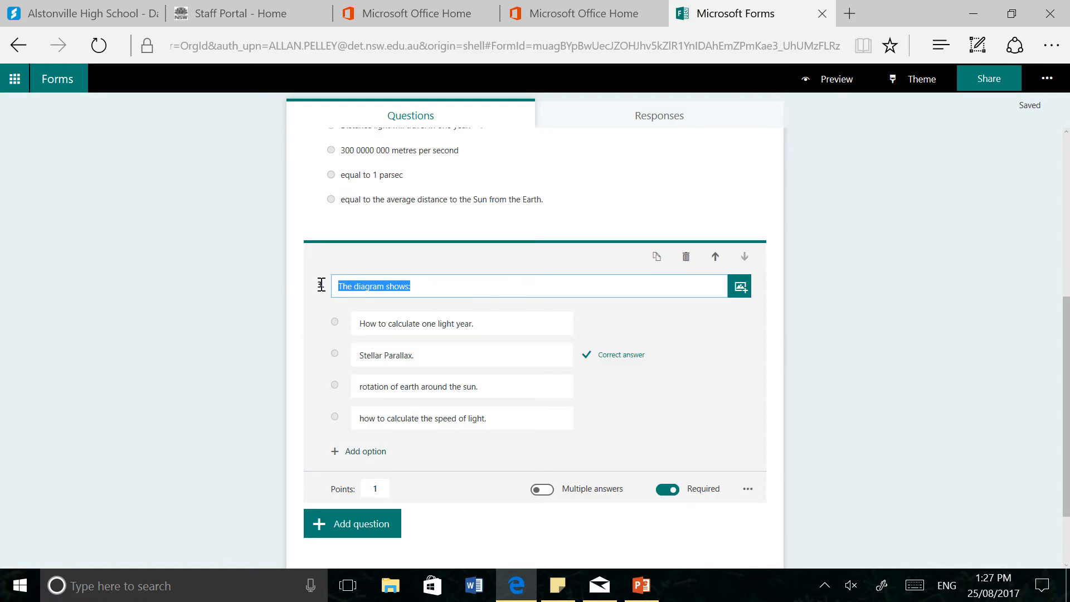
pyautogui.click(741, 288)
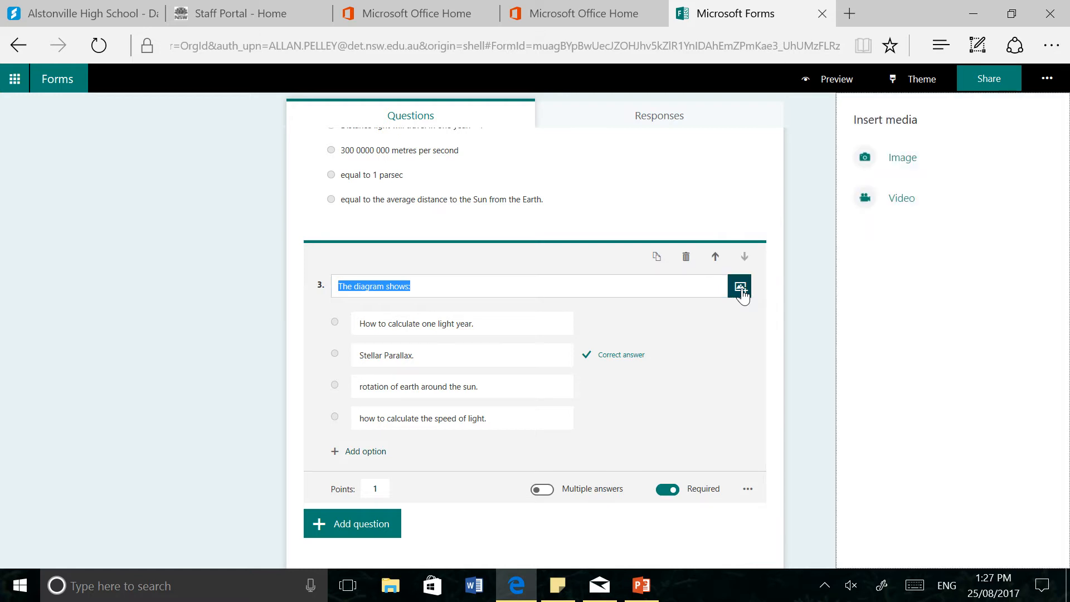
pyautogui.click(898, 158)
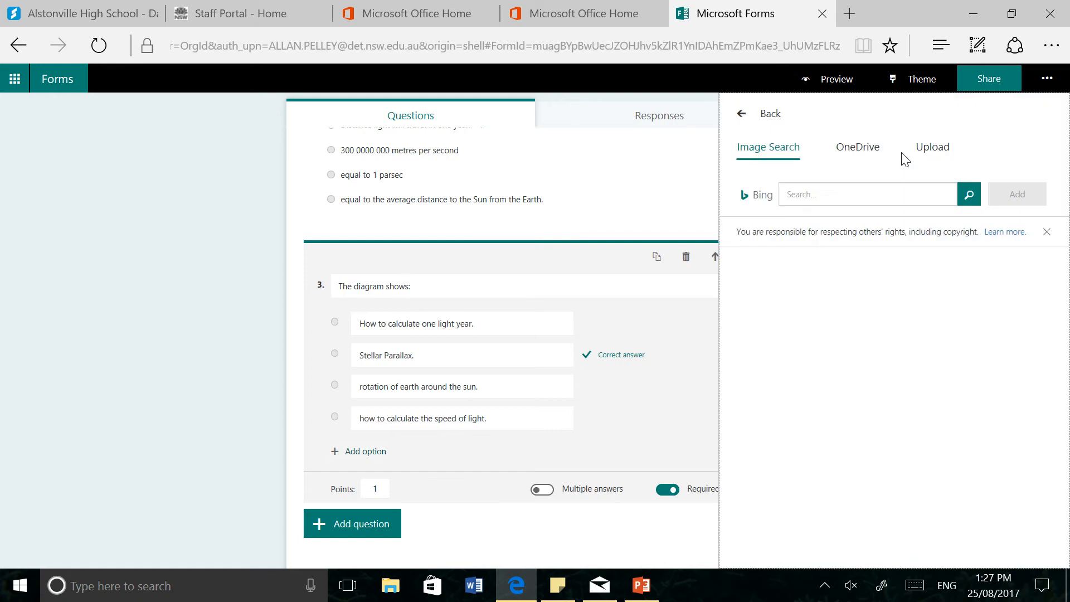
pyautogui.click(931, 149)
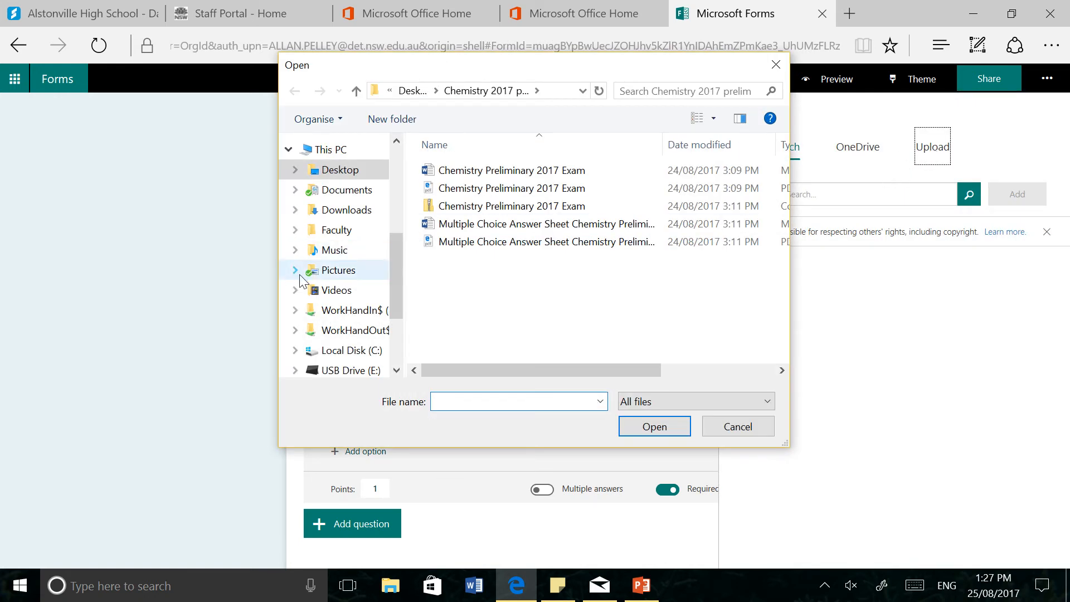
pyautogui.click(317, 272)
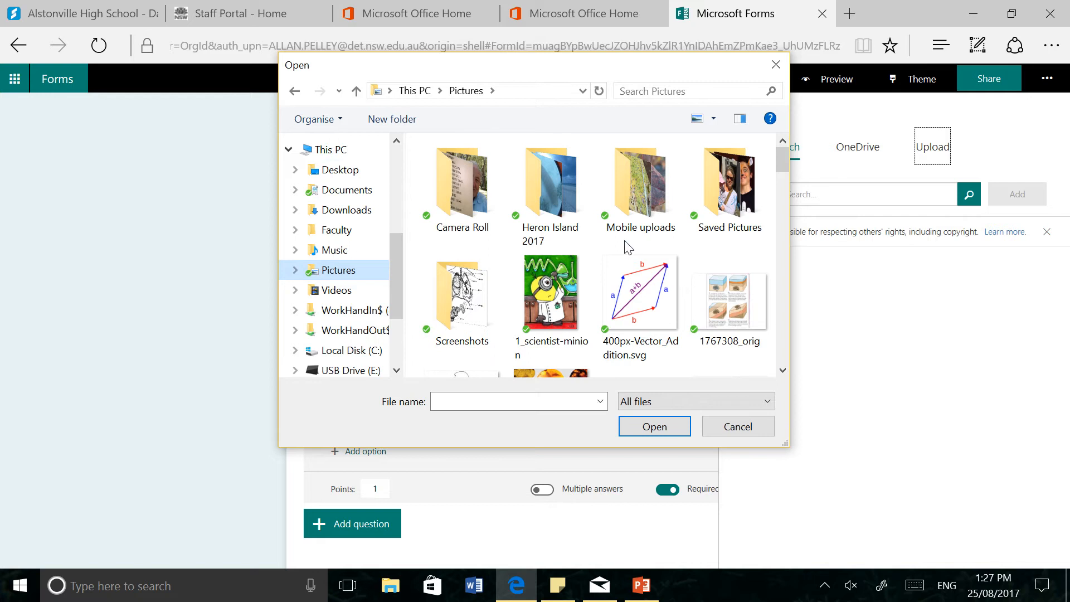
pyautogui.moveTo(785, 162); pyautogui.dragTo(775, 326)
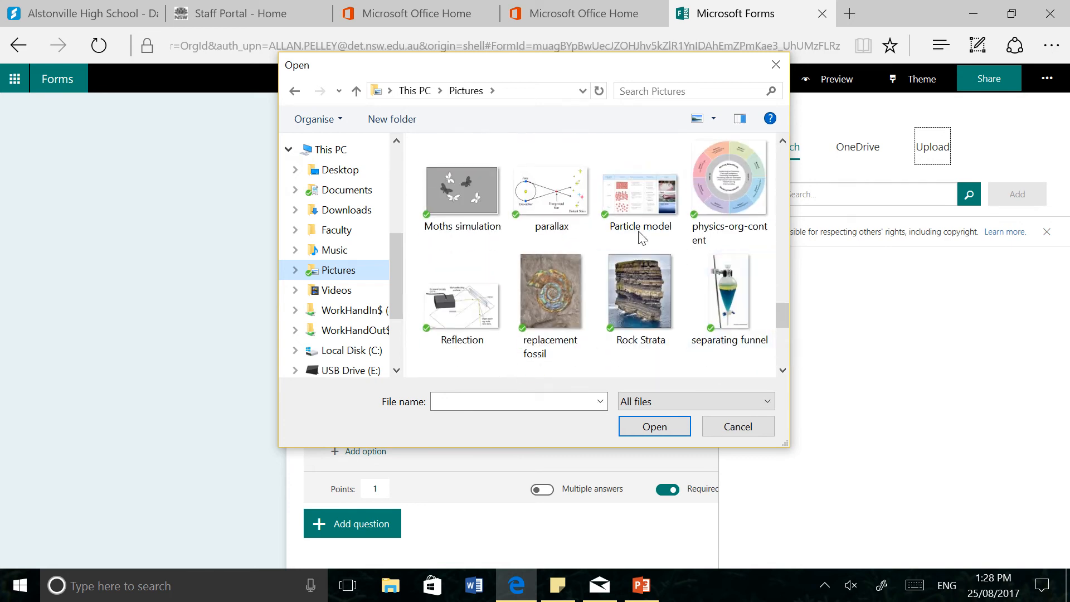
pyautogui.click(554, 202)
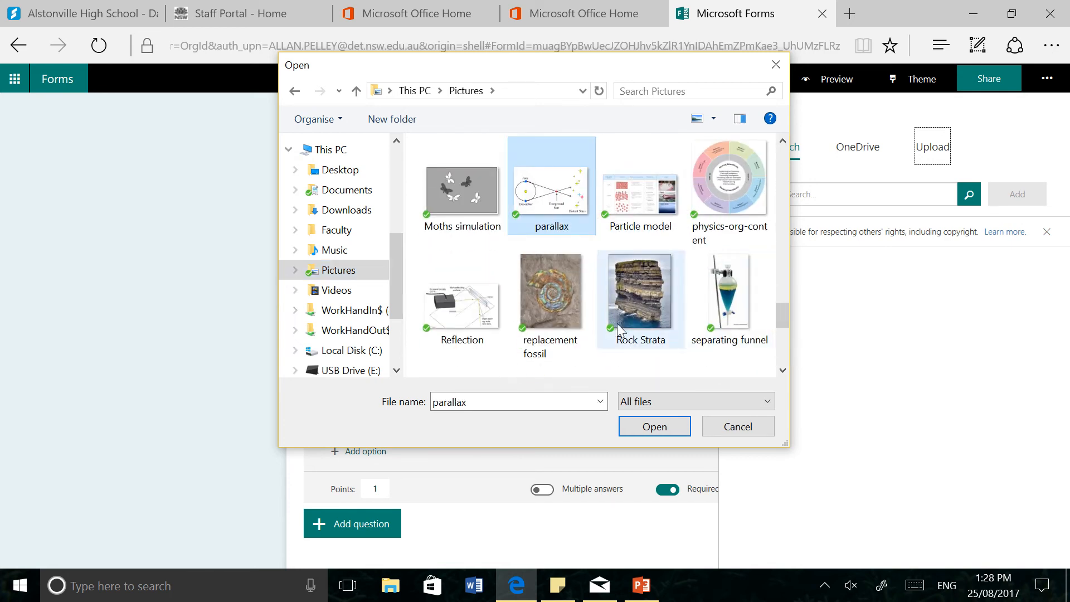
pyautogui.click(650, 427)
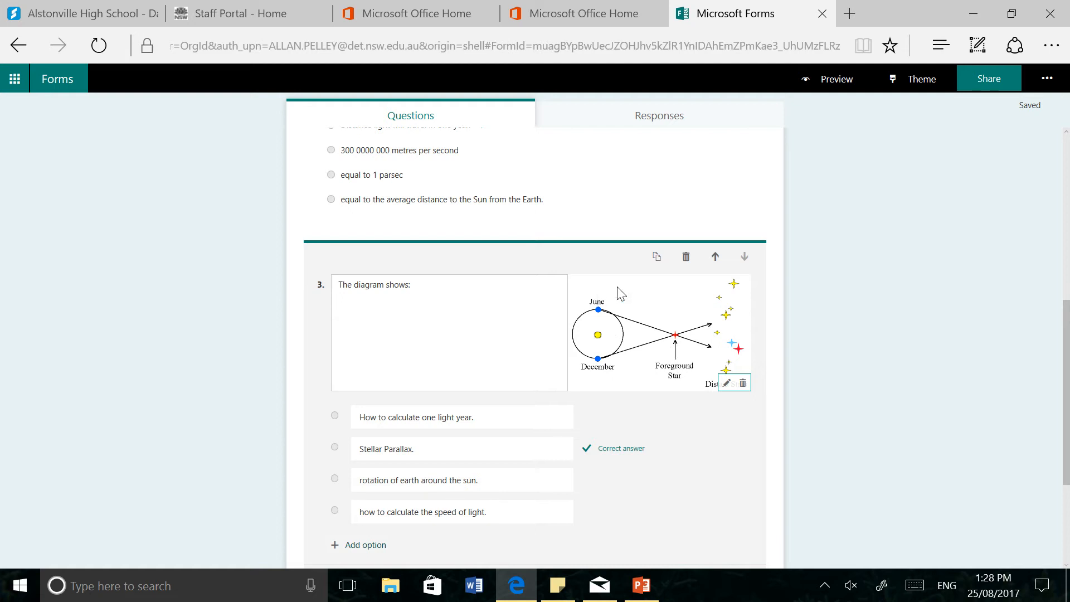
# - Enlarge the parallax image in question 3 so it spans the full question width
pyautogui.click(725, 384)
pyautogui.click(676, 384)
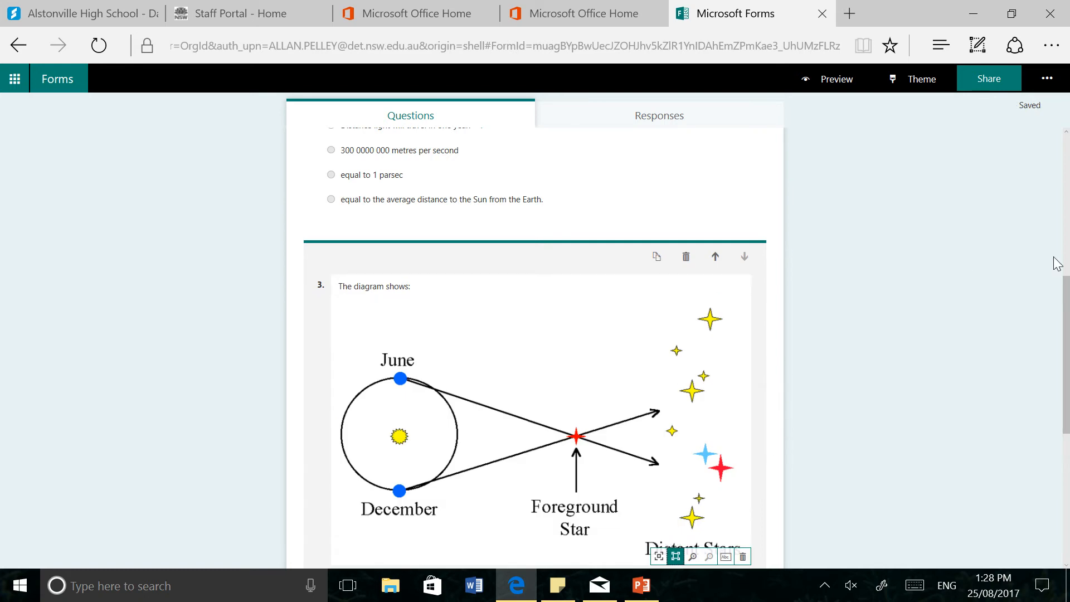
# - Add a fifth answer option to question 3 and delete it again, leaving Stellar Parallax as the correct answer
pyautogui.moveTo(1065, 301); pyautogui.dragTo(1065, 390)
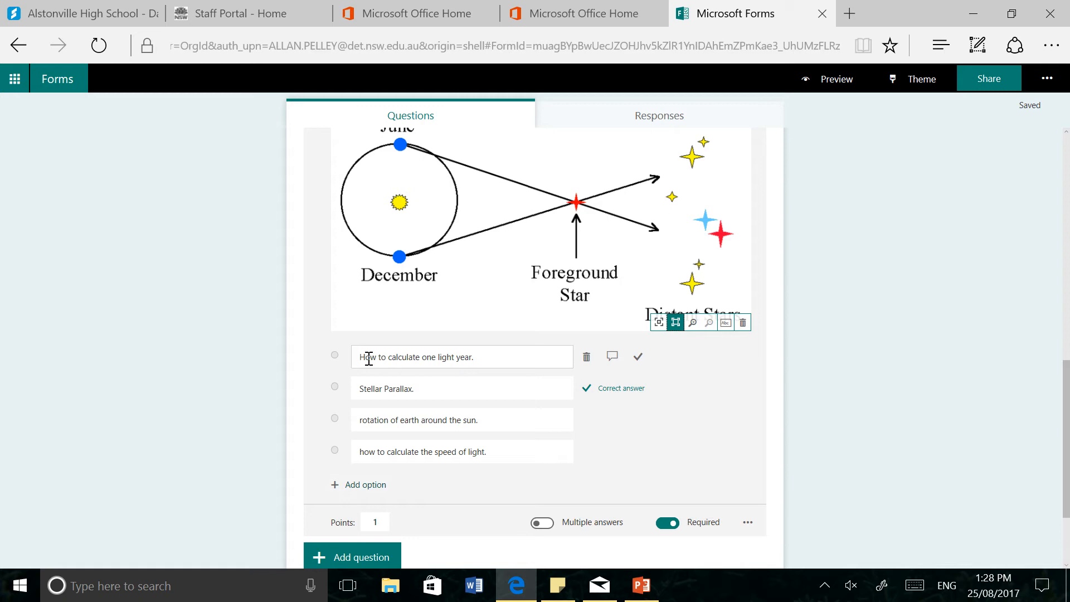
pyautogui.scroll(-1, 460, 424)
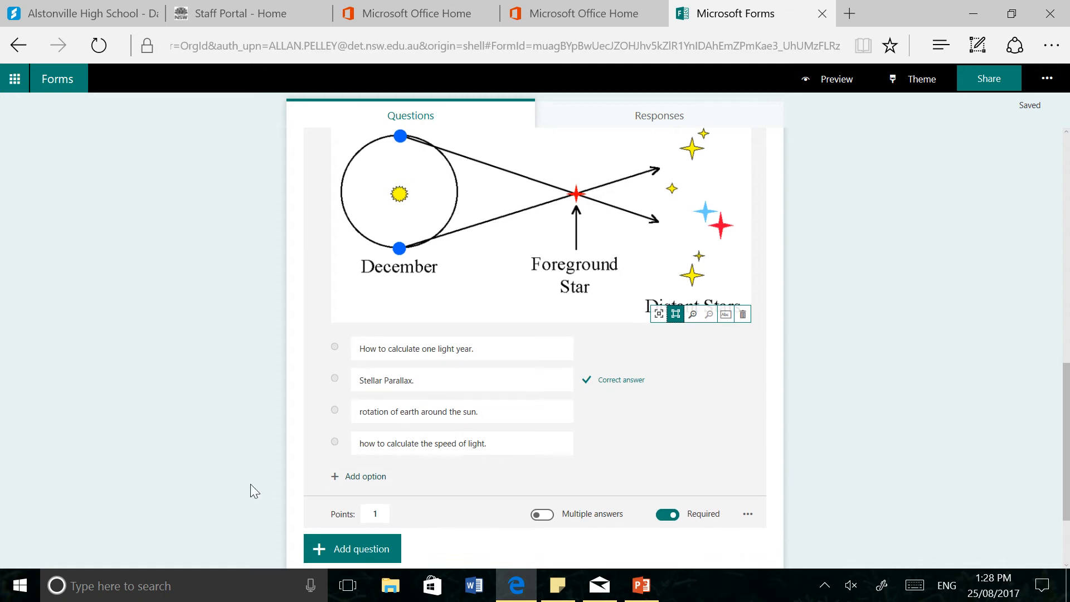
pyautogui.click(334, 480)
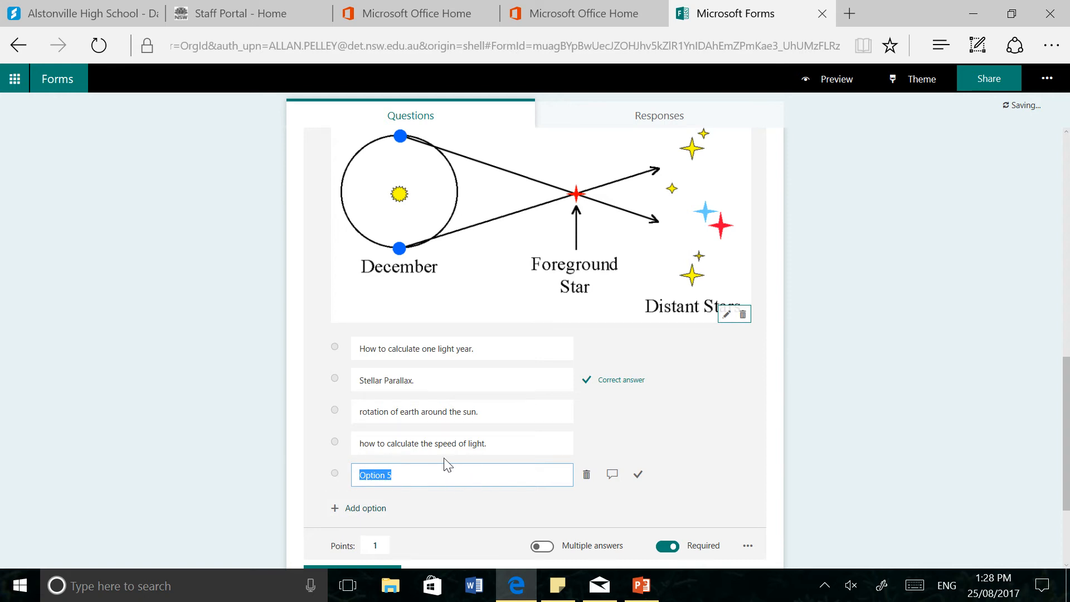
pyautogui.click(587, 474)
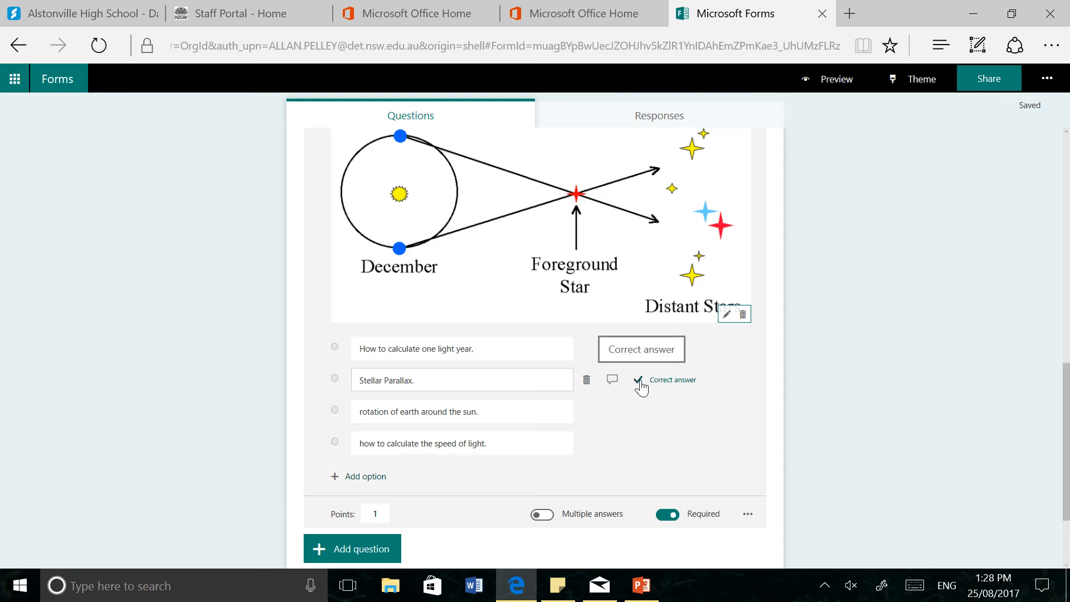
pyautogui.click(638, 381)
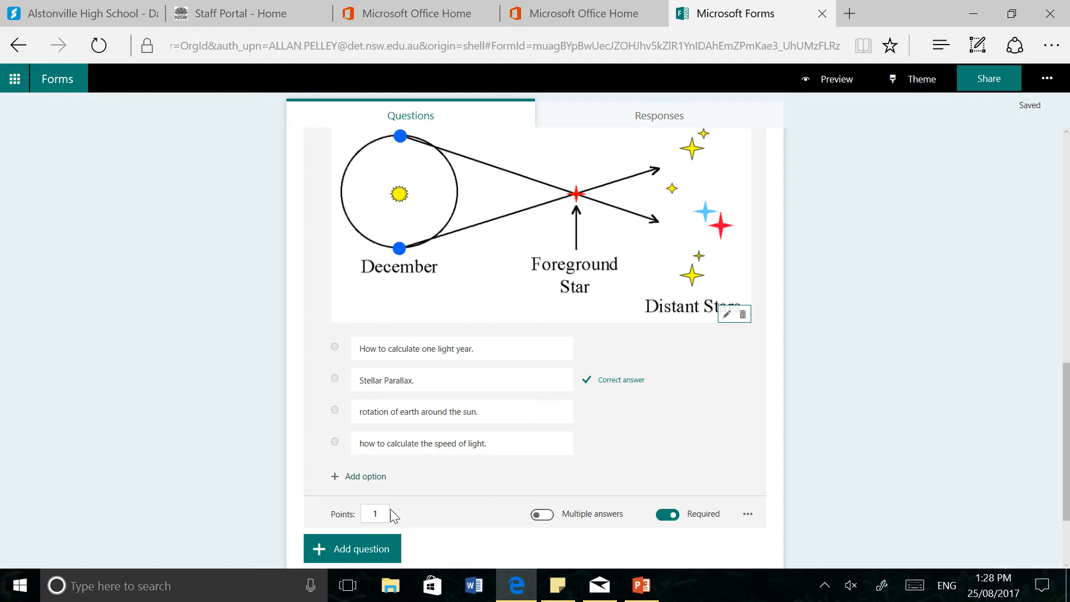
# - Switch question 3's Required setting off and back on
pyautogui.click(667, 517)
pyautogui.click(667, 517)
pyautogui.moveTo(671, 444)
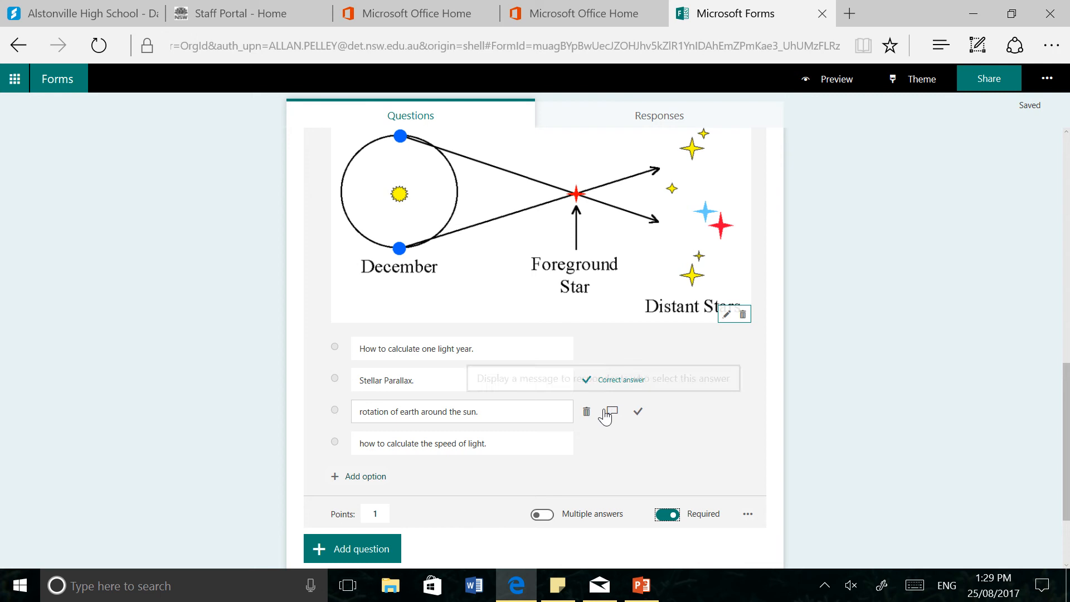
# - Add a new Choice question after question 3
pyautogui.scroll(-2, 483, 424)
pyautogui.click(317, 437)
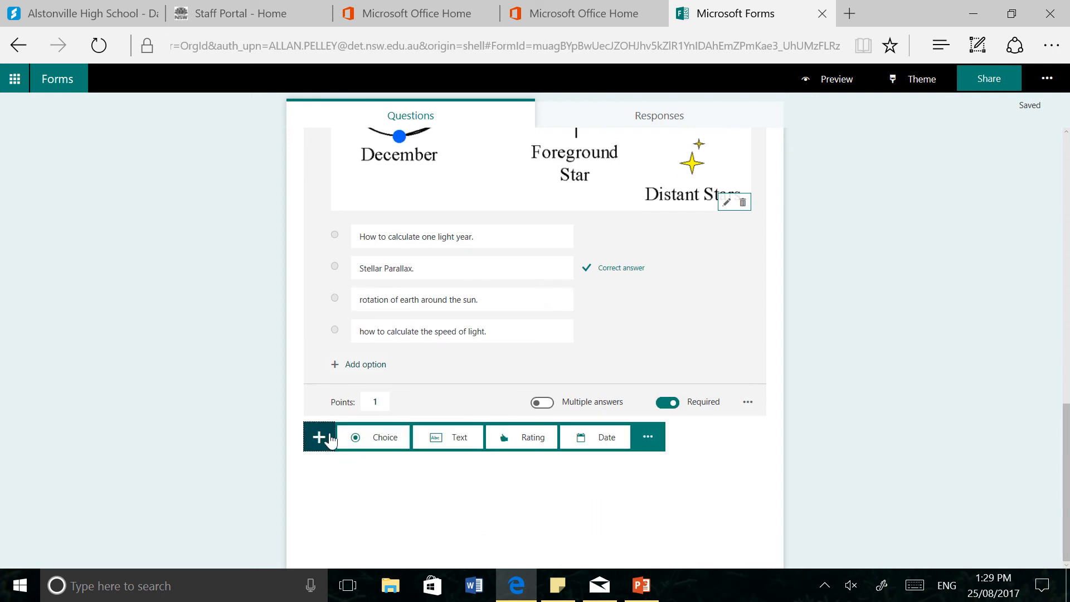
pyautogui.click(383, 442)
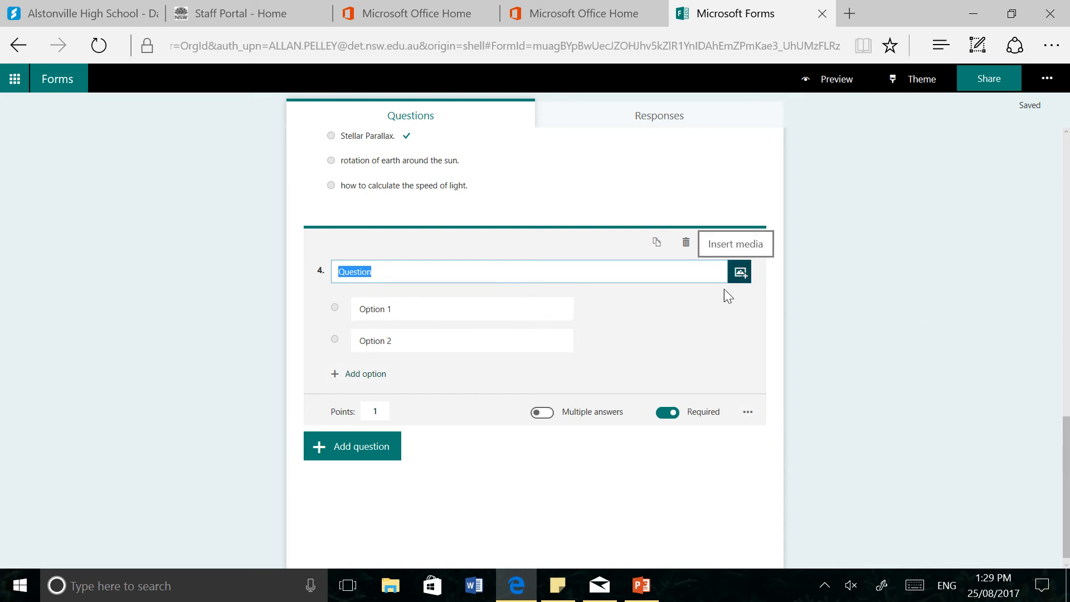
# - Review the quiz from its beginning, along with its sharing options and its responses summary
pyautogui.scroll(20, 669, 335)
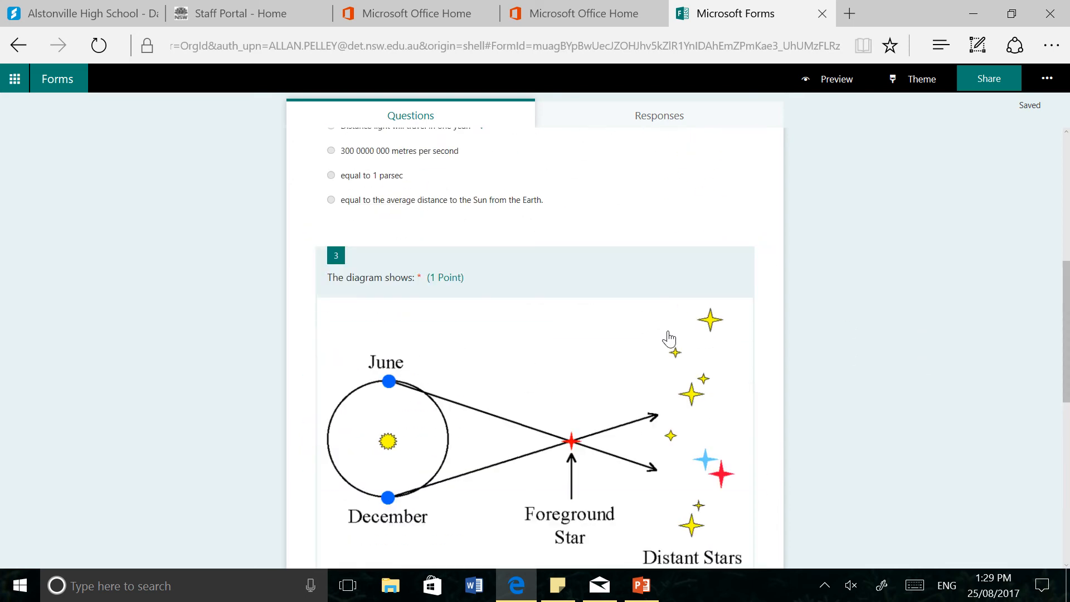
pyautogui.scroll(2, 670, 338)
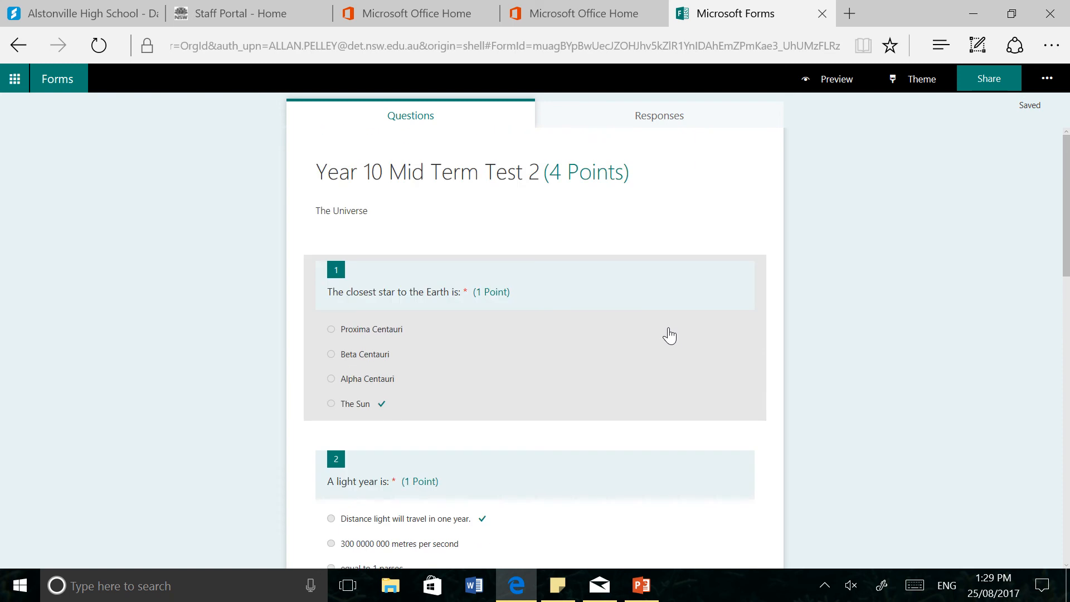
pyautogui.click(990, 79)
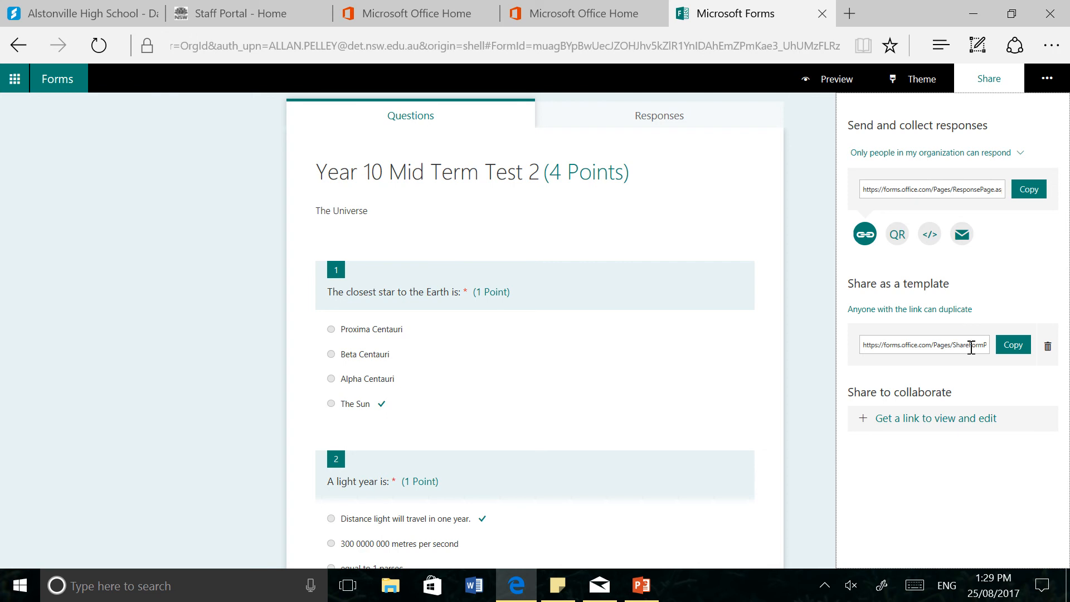
pyautogui.click(665, 118)
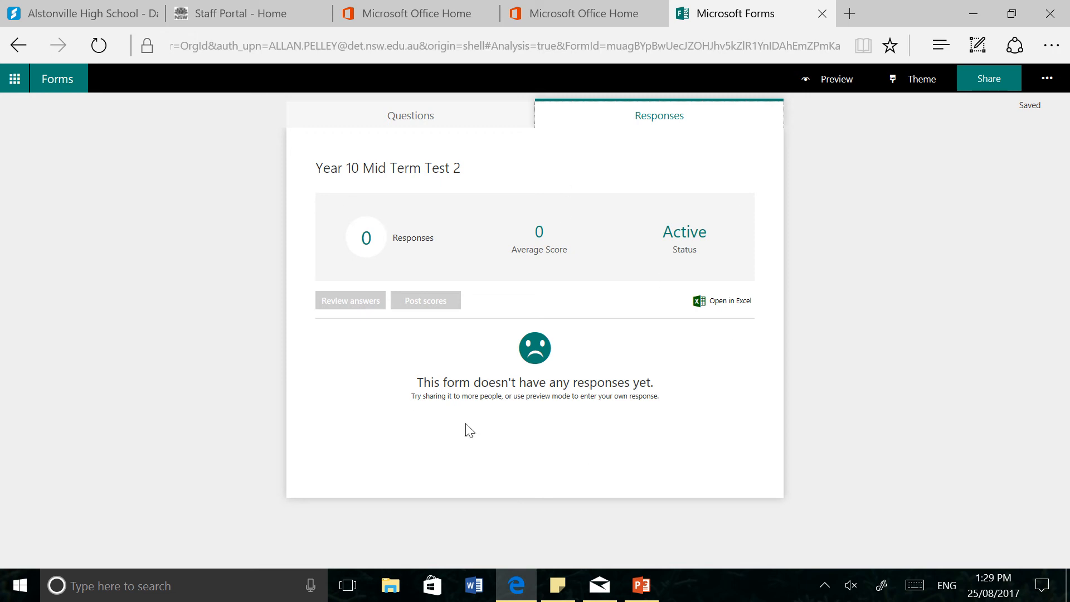
# - Return to the quiz questions and copy the link that shares the quiz as a template
pyautogui.click(480, 115)
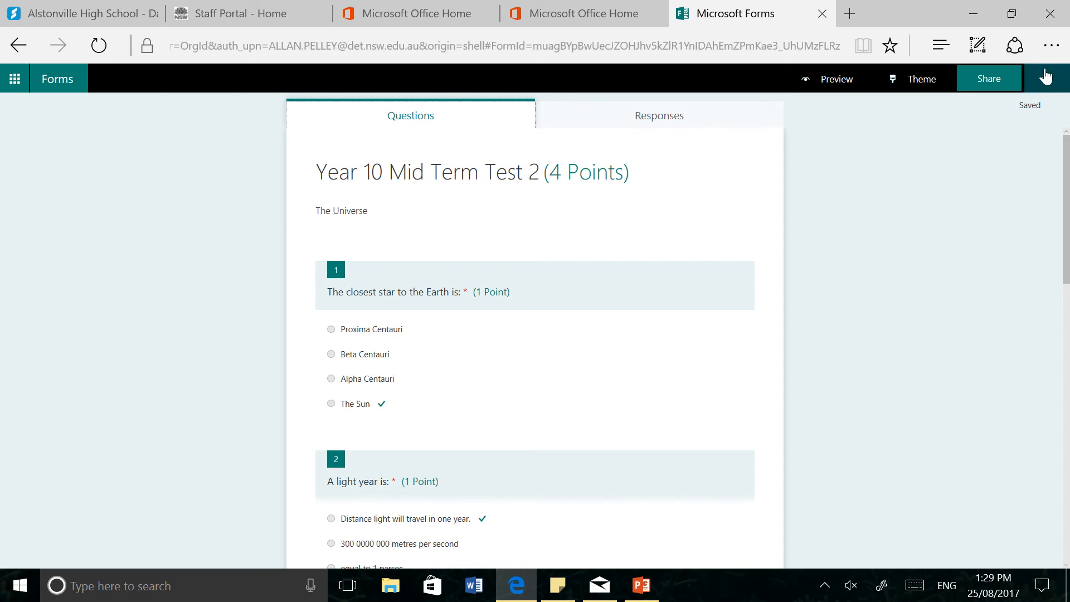
pyautogui.click(998, 82)
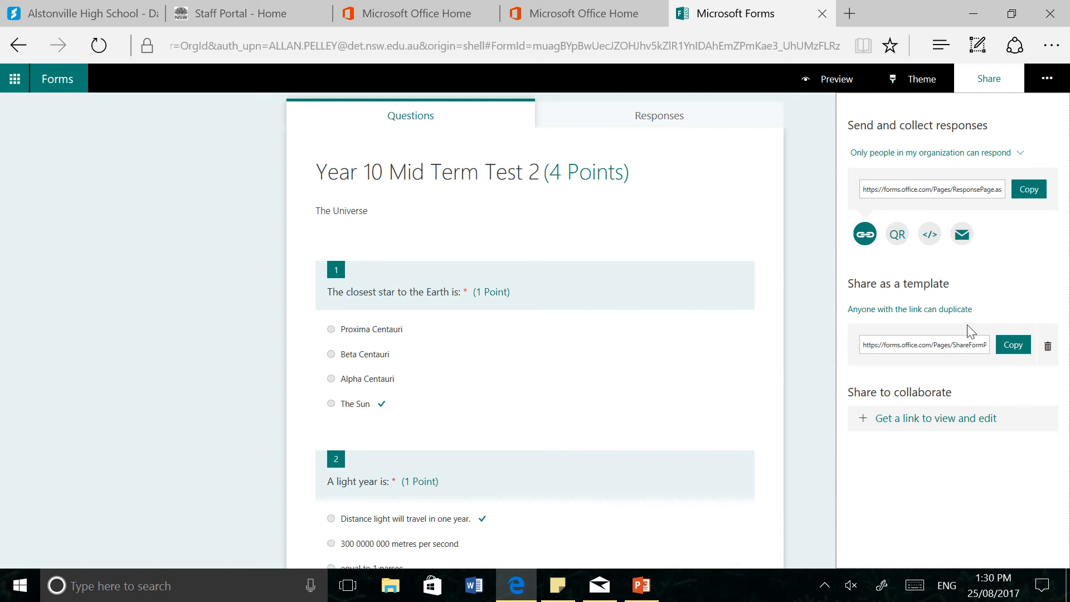
pyautogui.click(1016, 348)
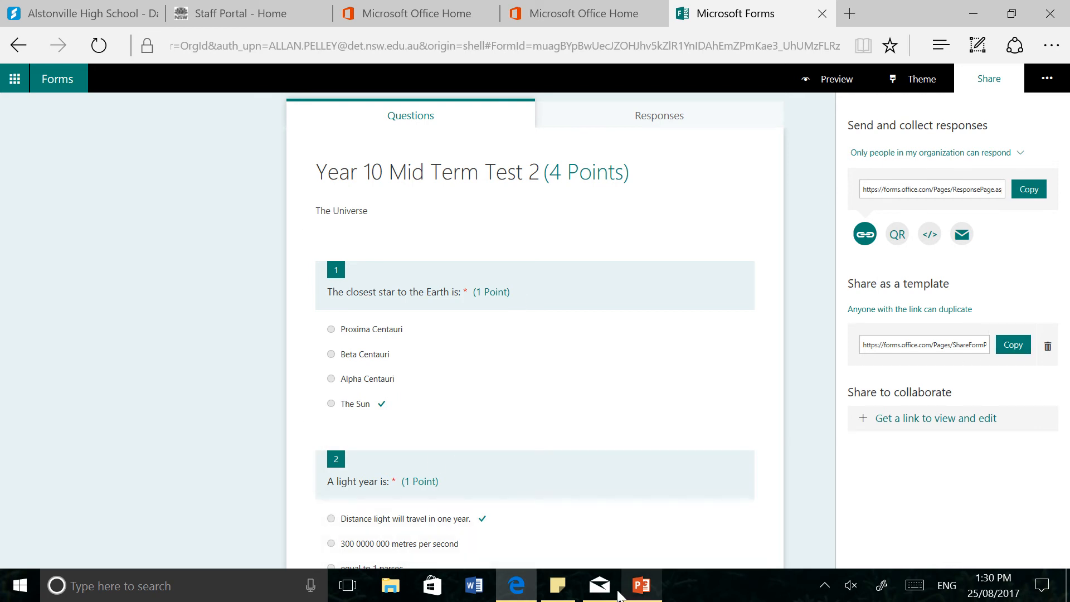
# - Switch to the Mail app and create a new message with the copied template link pasted into its body
pyautogui.click(601, 584)
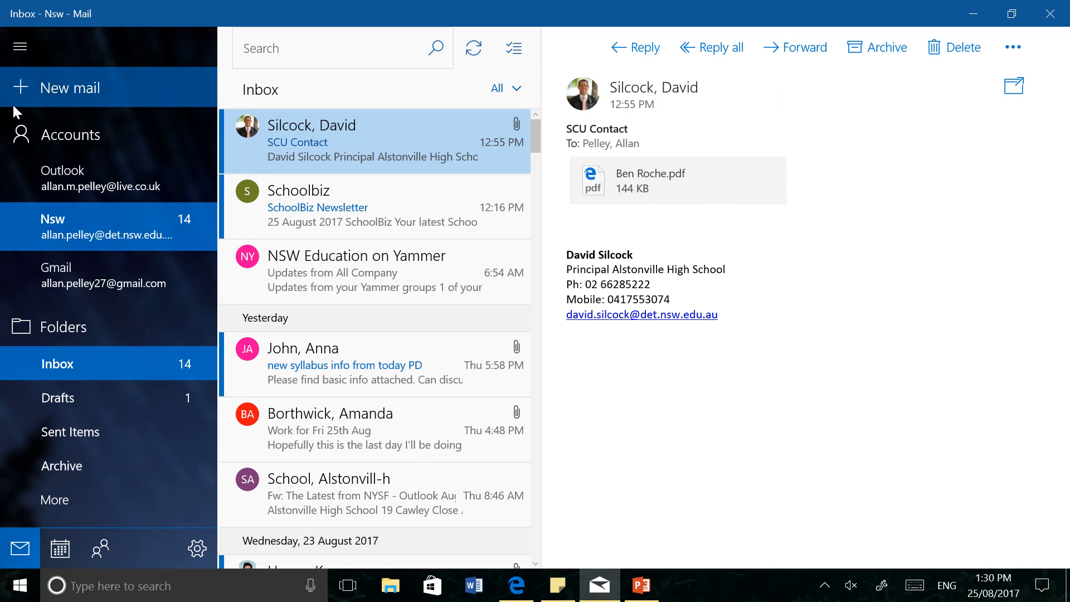
pyautogui.click(29, 100)
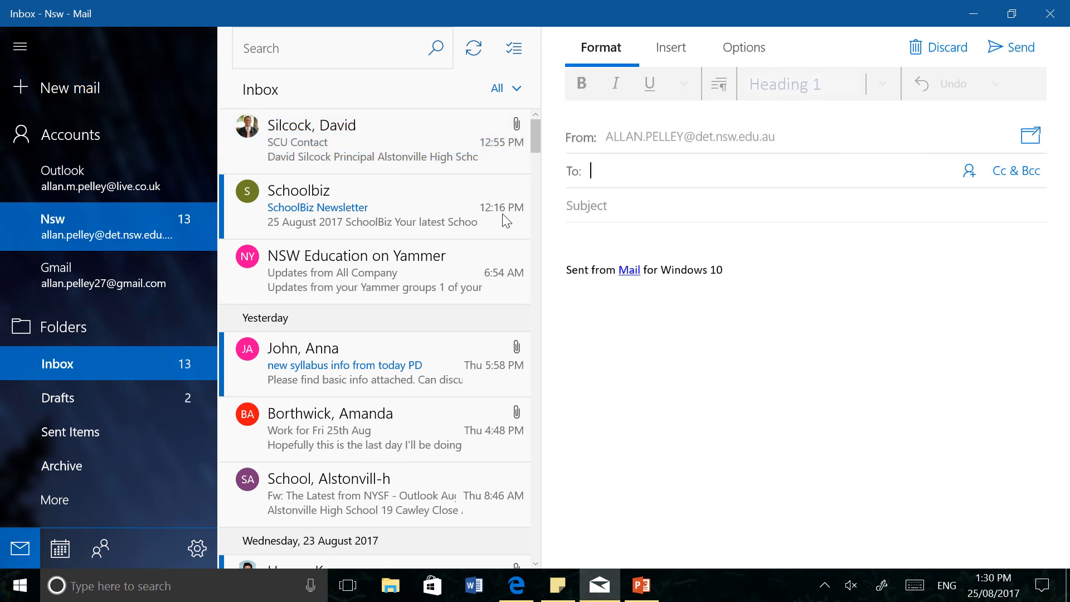
pyautogui.click(582, 255)
pyautogui.hotkey('ctrl', 'v')
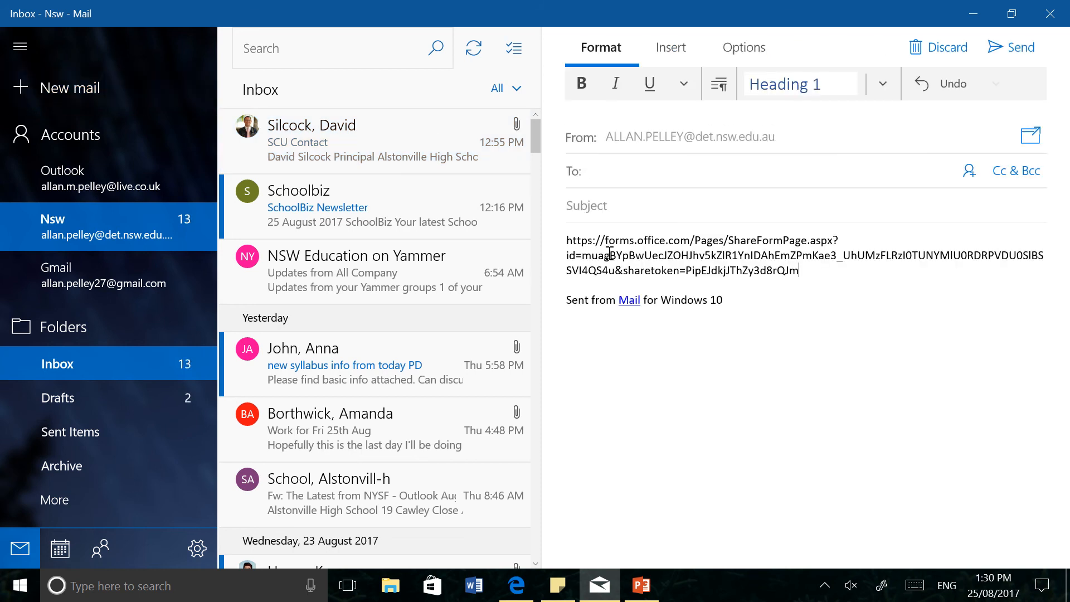
pyautogui.press('Return')
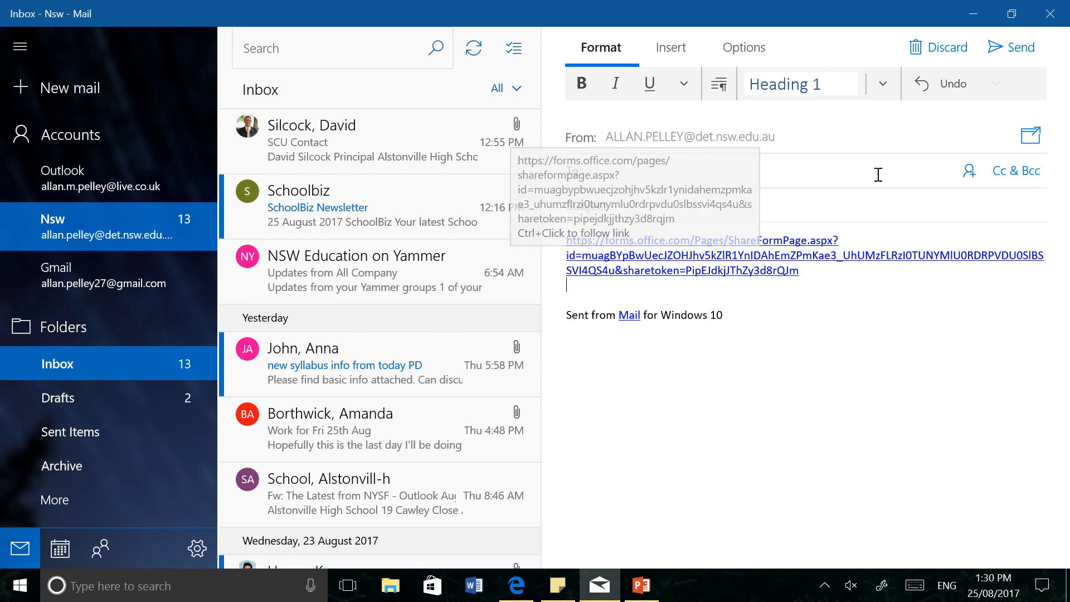
# - Address the message to the colleague by searching for their first name and choosing their det.nsw.edu.au address
pyautogui.click(835, 175)
pyautogui.write('s')
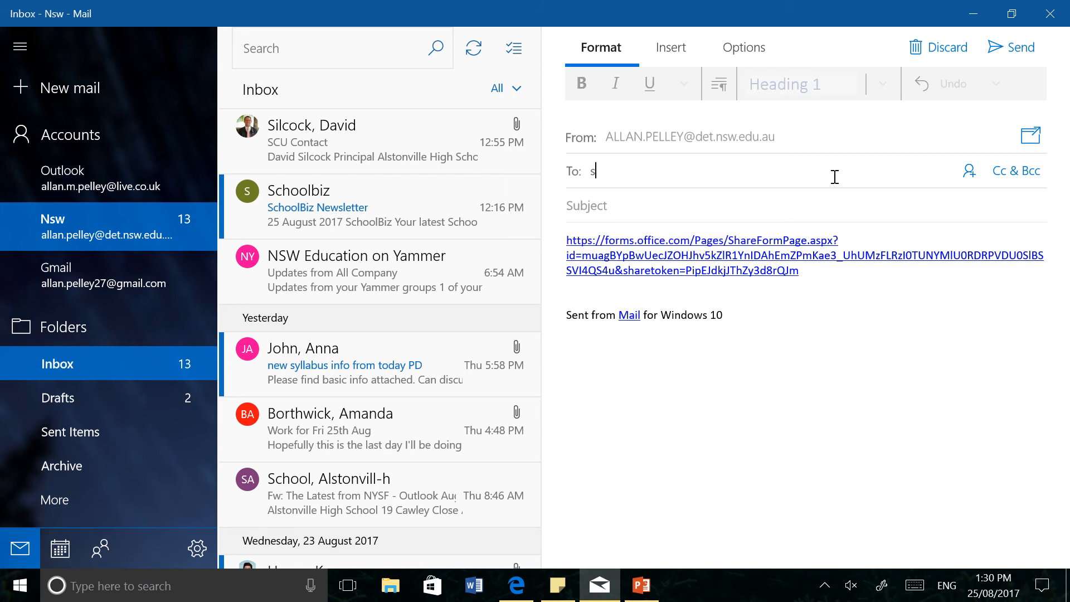
pyautogui.write('hi')
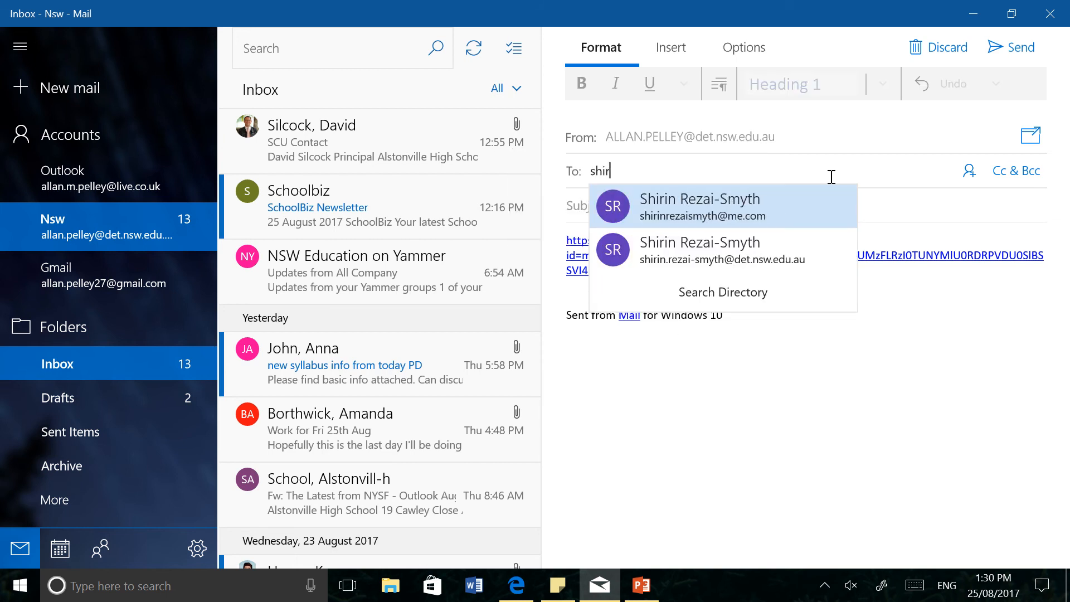
pyautogui.write('r')
pyautogui.click(757, 251)
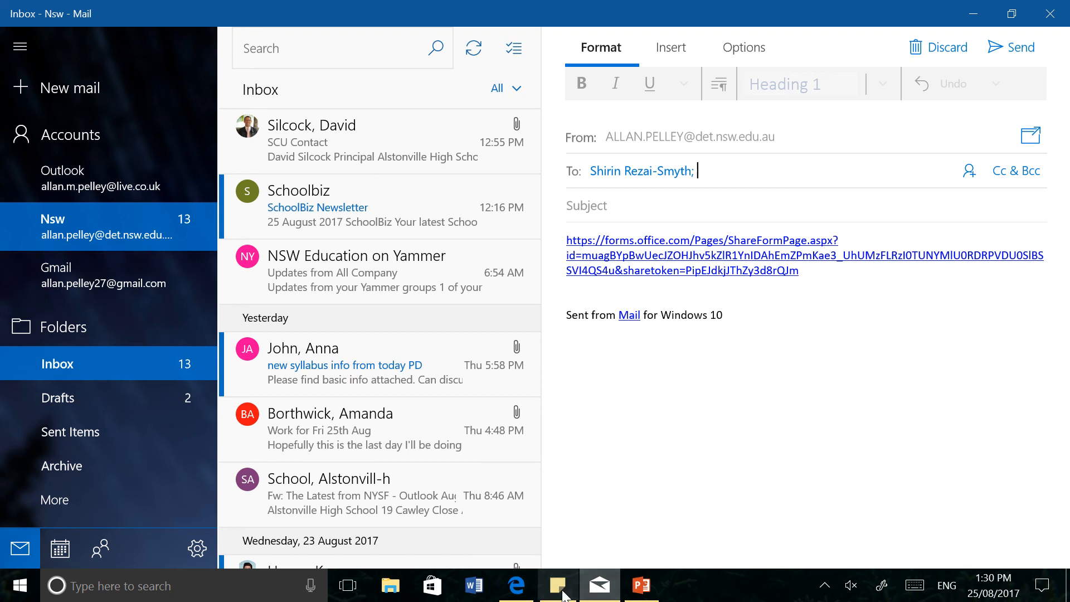
# - Switch to the quiz in Microsoft Forms and copy the link for sending it out and collecting responses
pyautogui.click(516, 585)
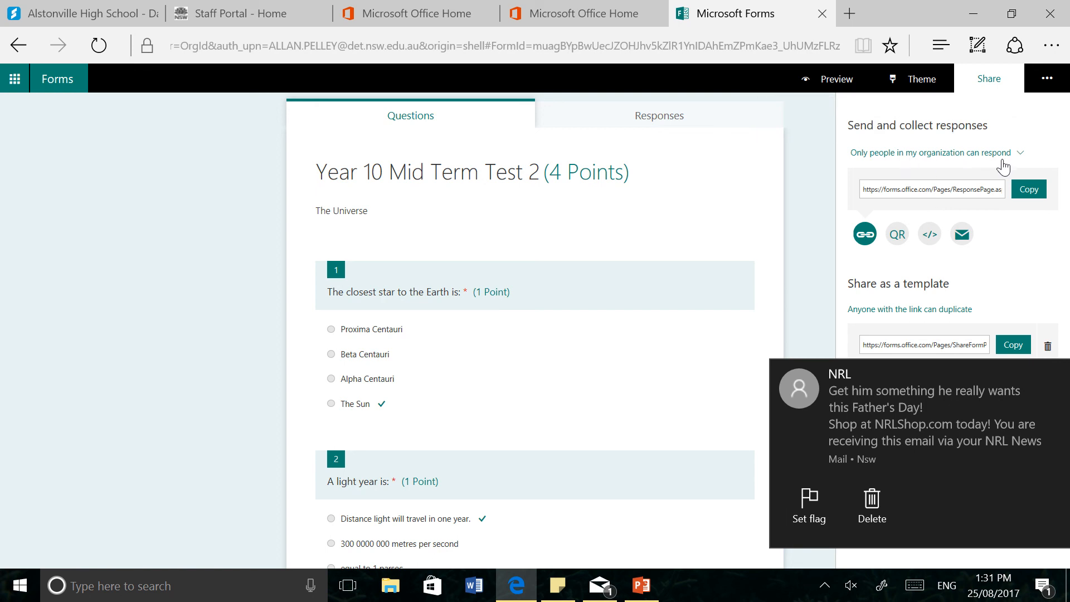
pyautogui.click(1029, 191)
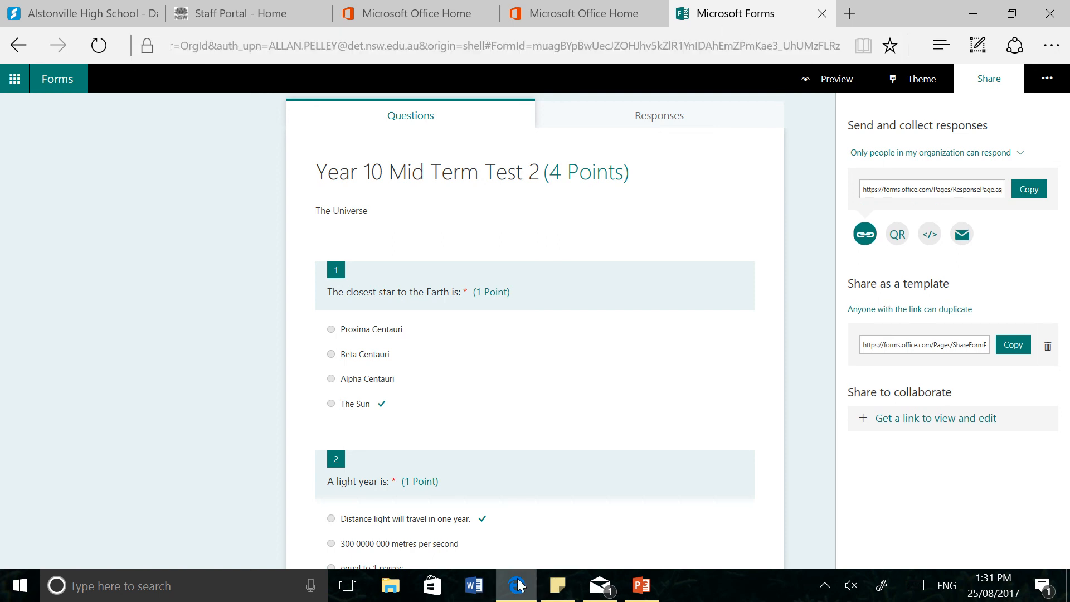
# - Review the draft message in the Mail app and return to the quiz in Microsoft Forms
pyautogui.click(611, 589)
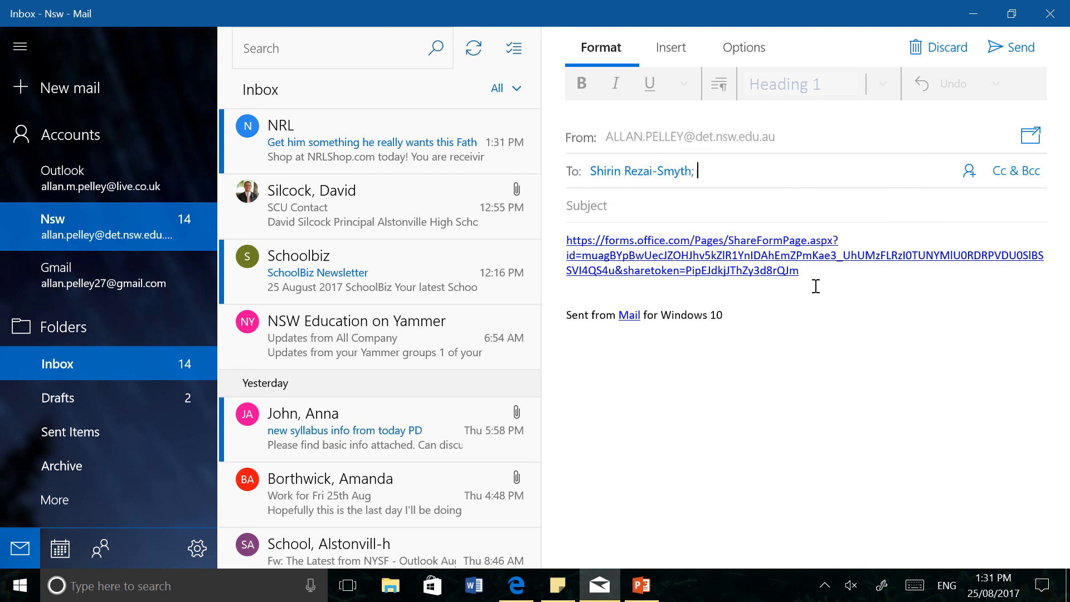
pyautogui.click(534, 588)
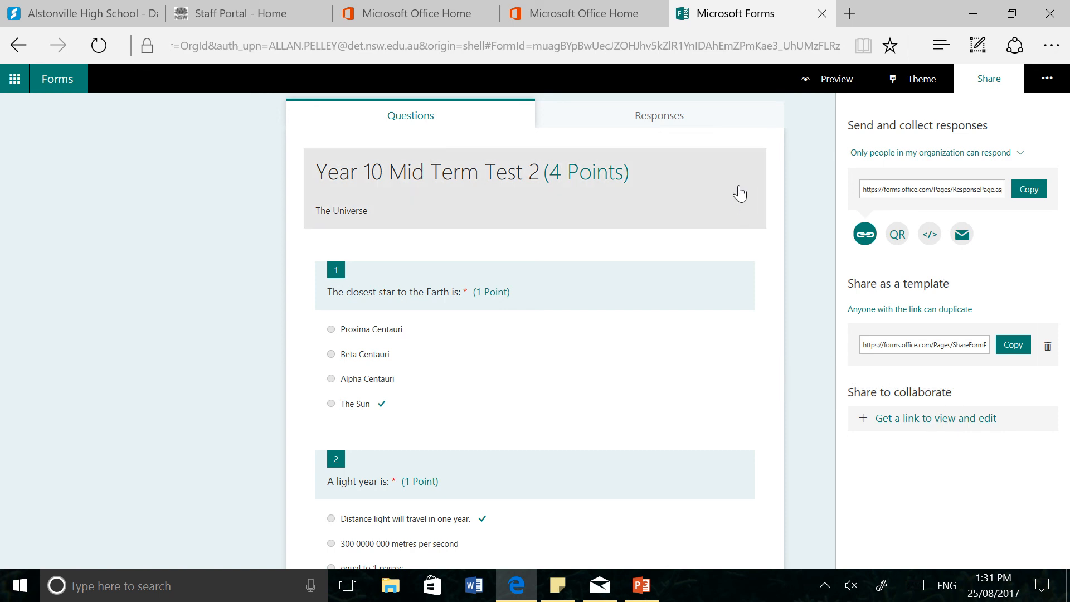
pyautogui.moveTo(575, 1)
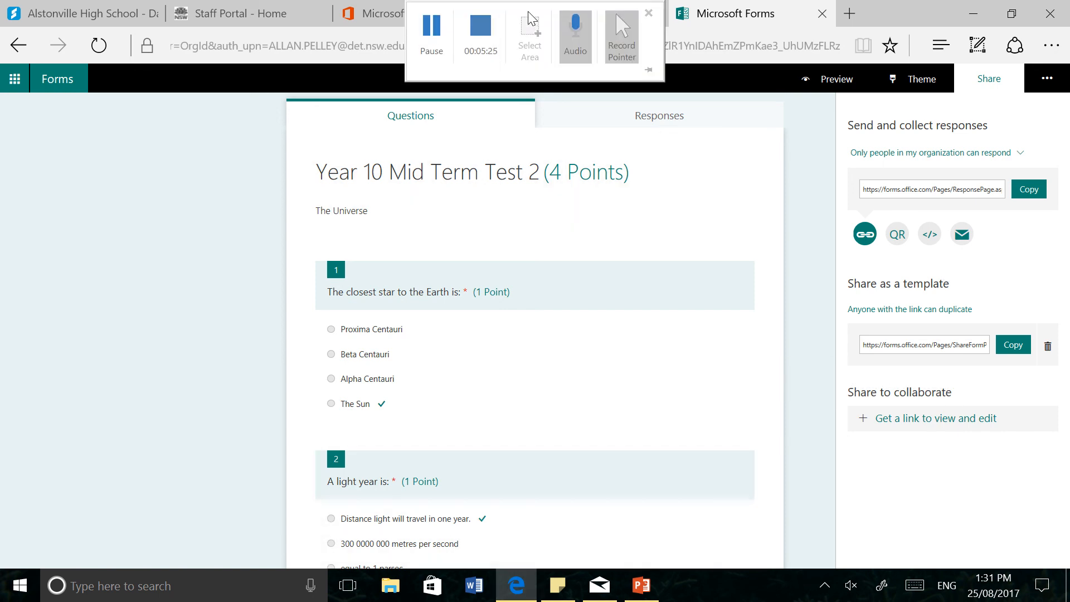